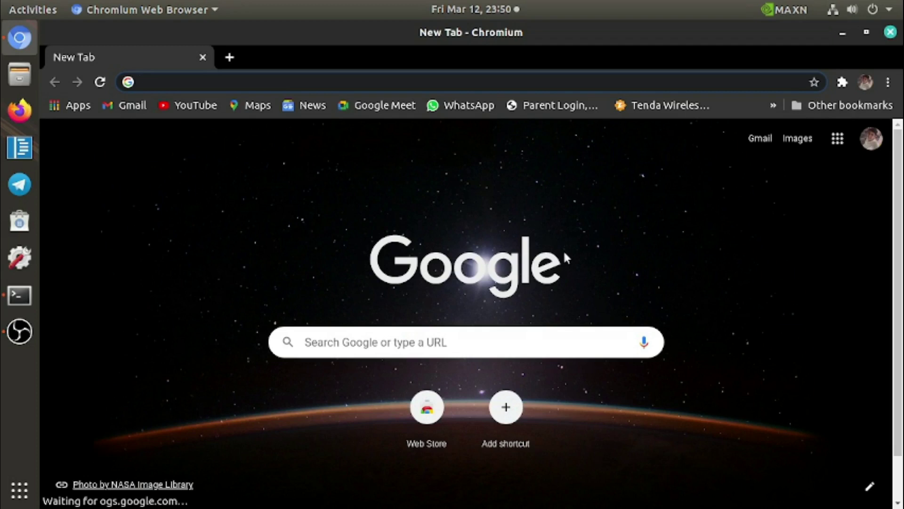
Search Google for 'visual studio code' from the address bar, closing the stray results tab
{"action": "left_click_drag", "start_coordinate": [626, 29], "coordinate": [535, 9]}
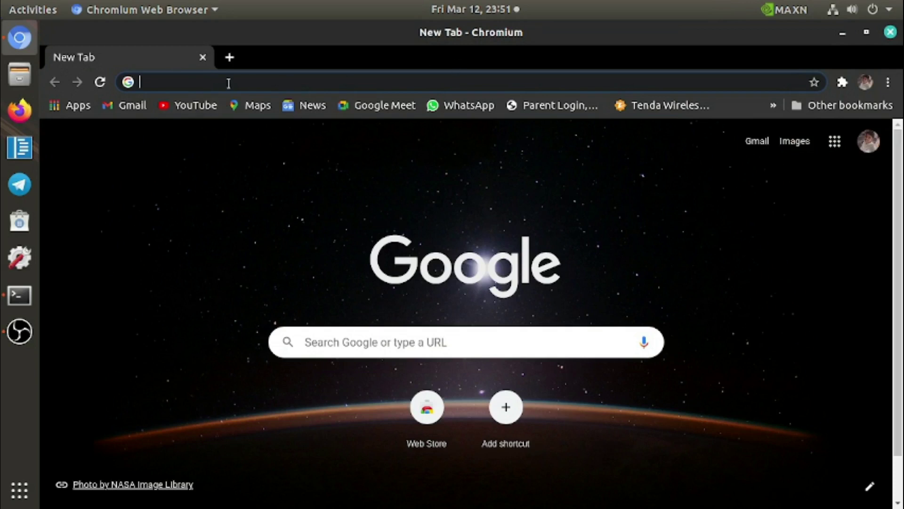
{"action": "left_click", "coordinate": [272, 71]}
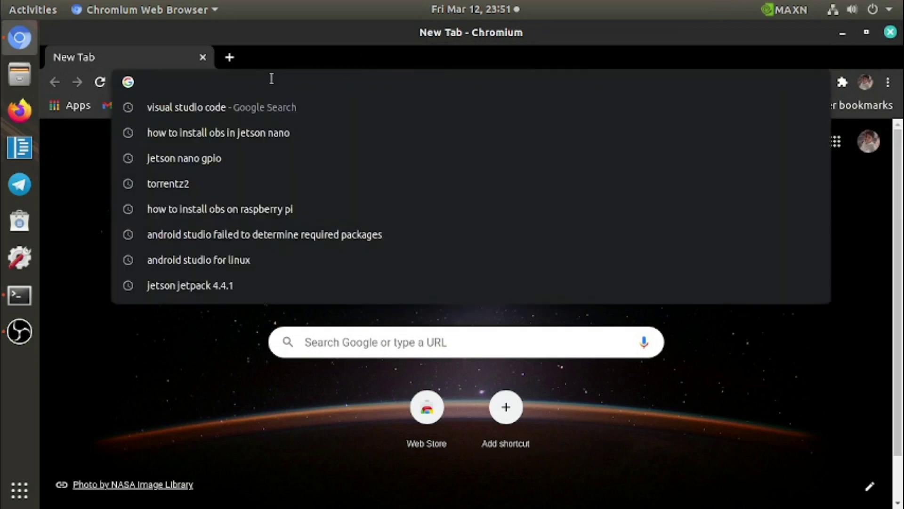
{"action": "left_click", "coordinate": [226, 107]}
{"action": "left_click", "coordinate": [229, 58]}
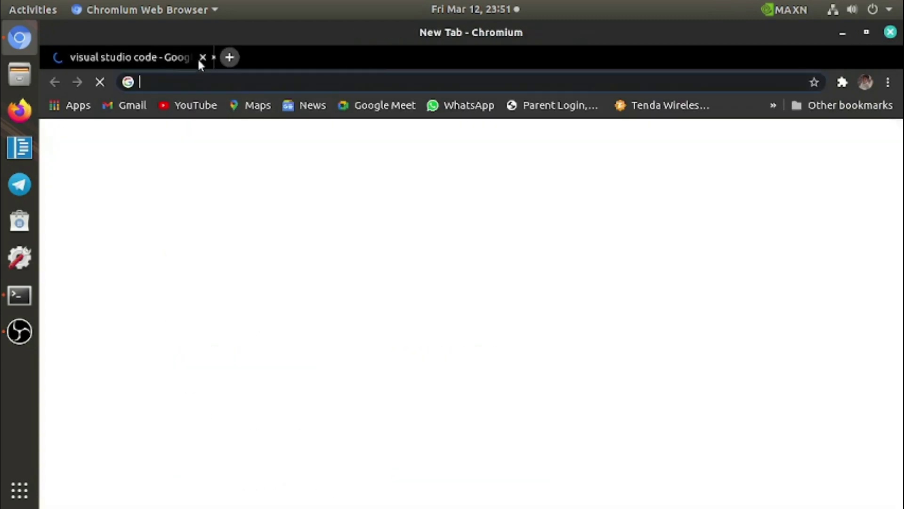
{"action": "left_click", "coordinate": [196, 58]}
{"action": "left_click", "coordinate": [202, 57]}
{"action": "left_click", "coordinate": [210, 83]}
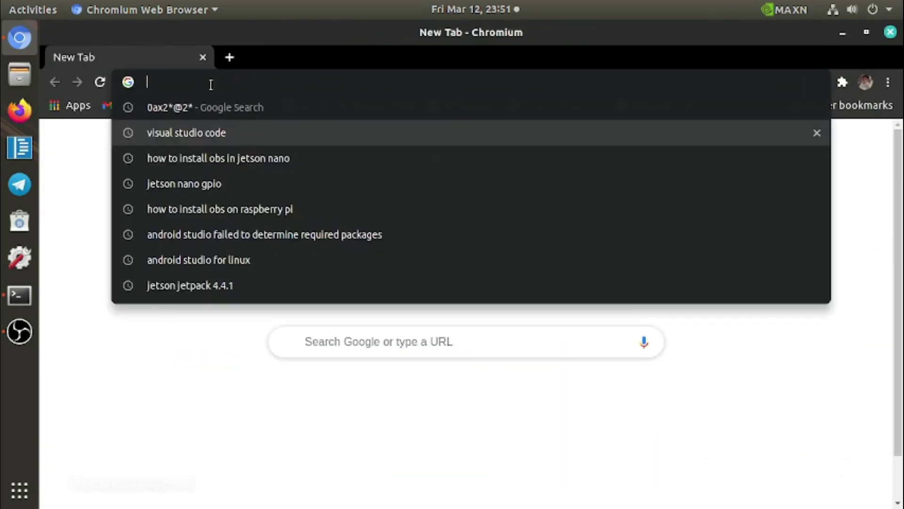
{"action": "type", "text": "vis"}
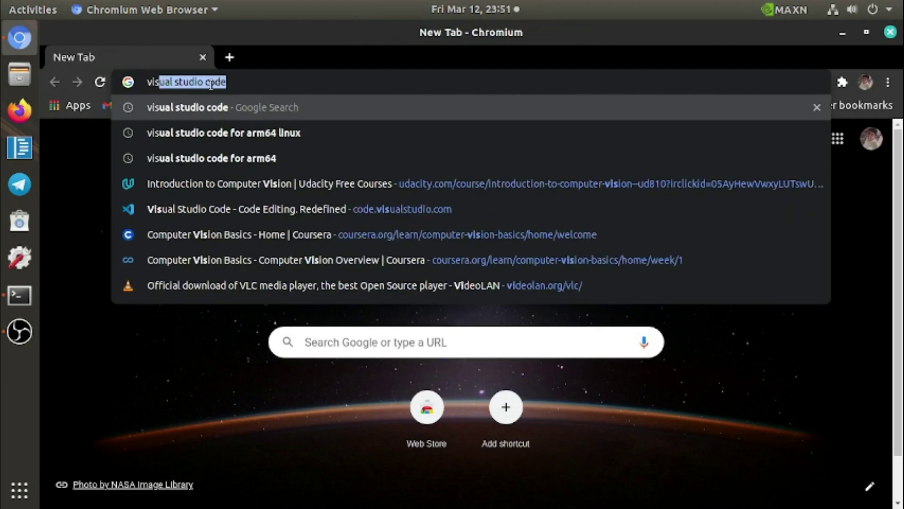
{"action": "key", "text": "Return"}
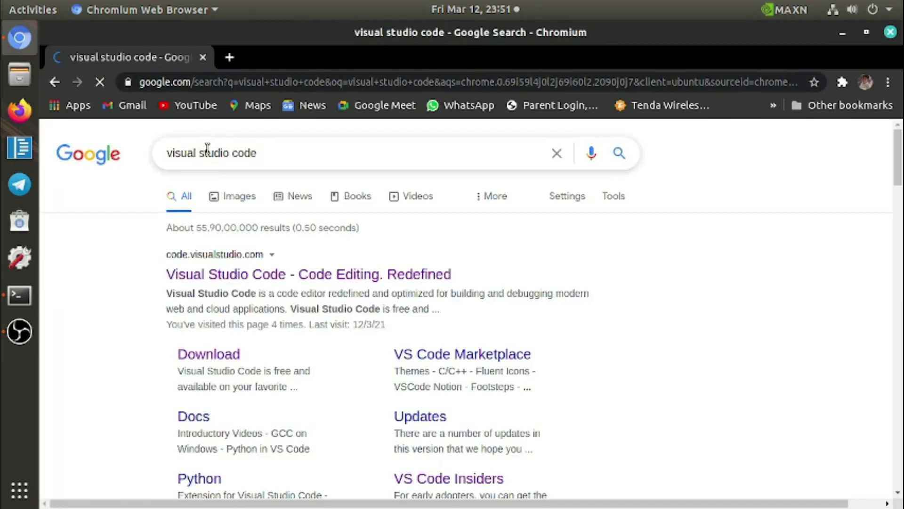
Open code.visualstudio.com and jump to its Other downloads list for Windows, Linux and Mac
{"action": "left_click", "coordinate": [297, 276]}
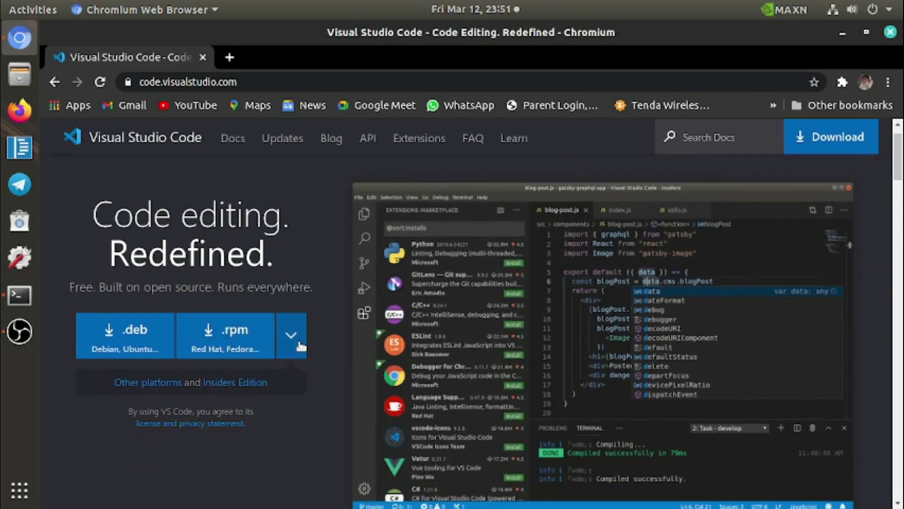
{"action": "left_click", "coordinate": [291, 346]}
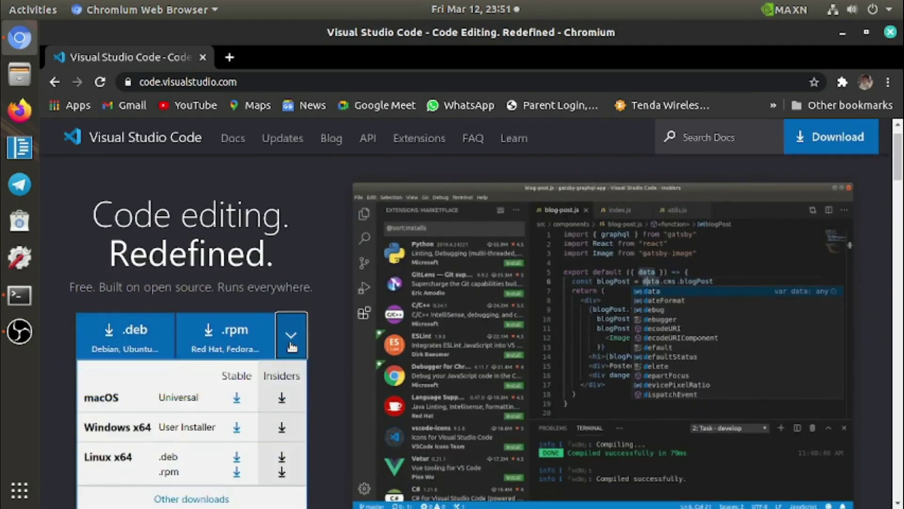
{"action": "scroll", "coordinate": [294, 349], "scroll_direction": "down", "scroll_amount": 3}
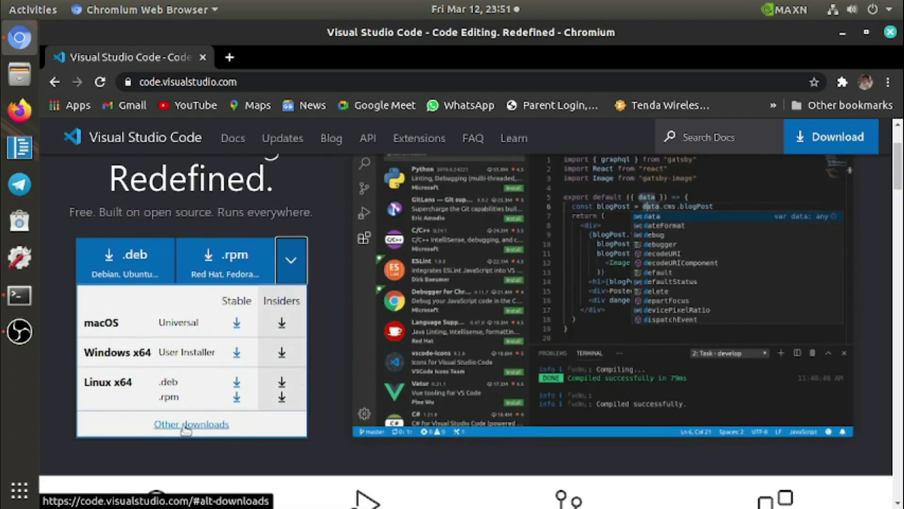
{"action": "left_click", "coordinate": [230, 426]}
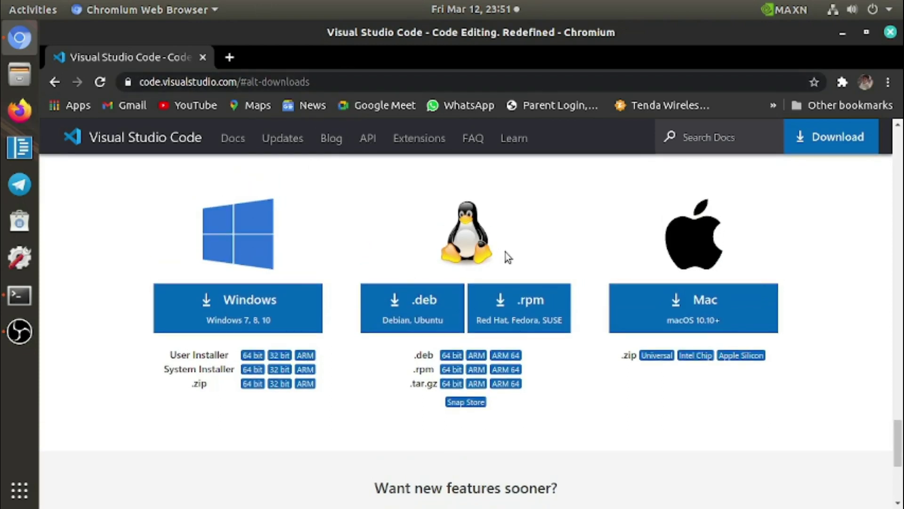
Download the Linux .deb ARM 64 package of VS Code 1.54.2 (67.6 MB)
{"action": "scroll", "coordinate": [555, 427], "scroll_direction": "down", "scroll_amount": 1}
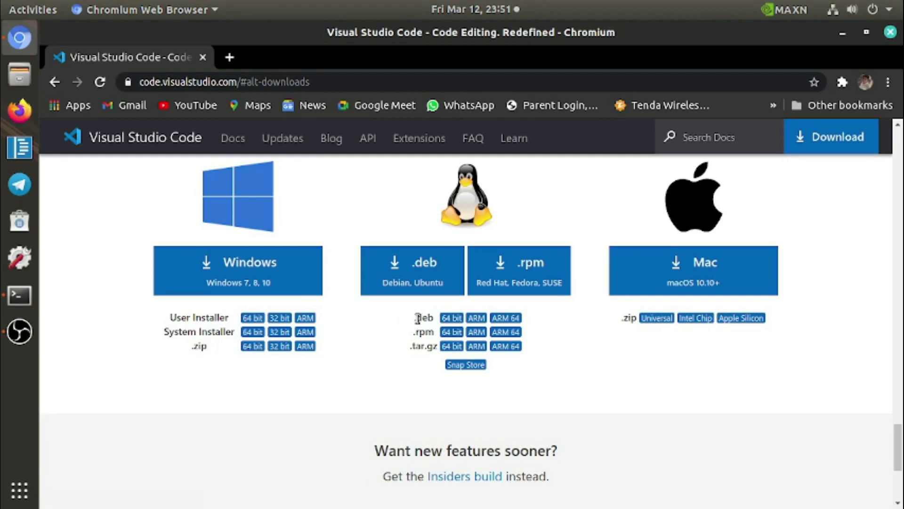
{"action": "left_click_drag", "start_coordinate": [420, 318], "coordinate": [432, 319]}
{"action": "left_click", "coordinate": [645, 422]}
{"action": "left_click_drag", "start_coordinate": [415, 320], "coordinate": [431, 319]}
{"action": "left_click", "coordinate": [532, 319]}
{"action": "left_click", "coordinate": [503, 319]}
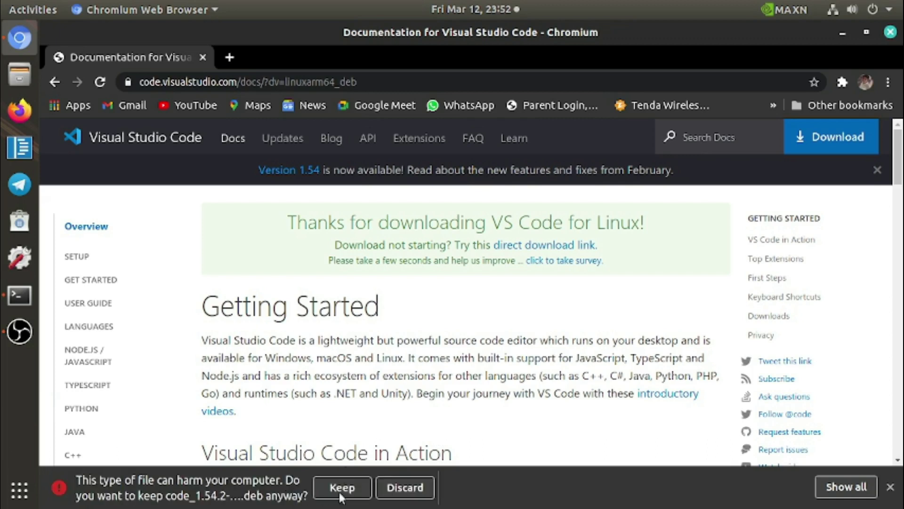
Keep the flagged .deb download and open it in Ubuntu Software as the code 1.54.2 package
{"action": "left_click", "coordinate": [340, 488]}
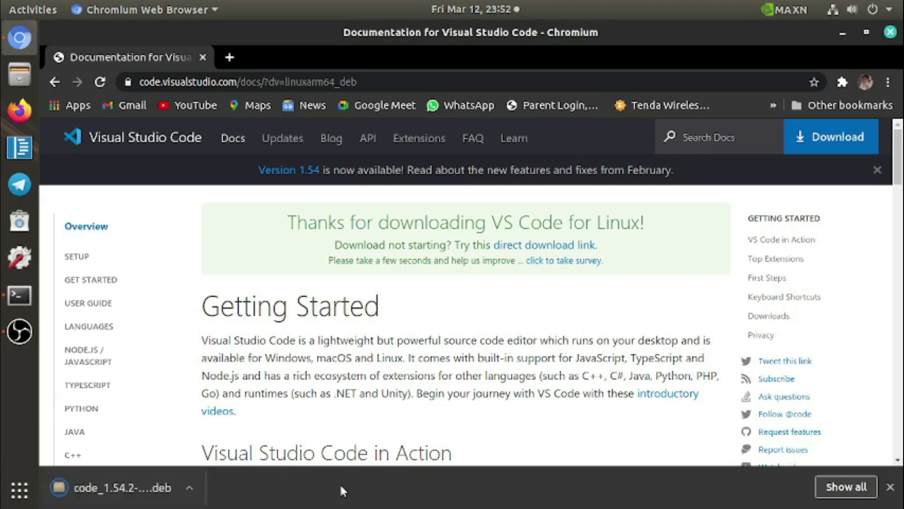
{"action": "left_click", "coordinate": [188, 488]}
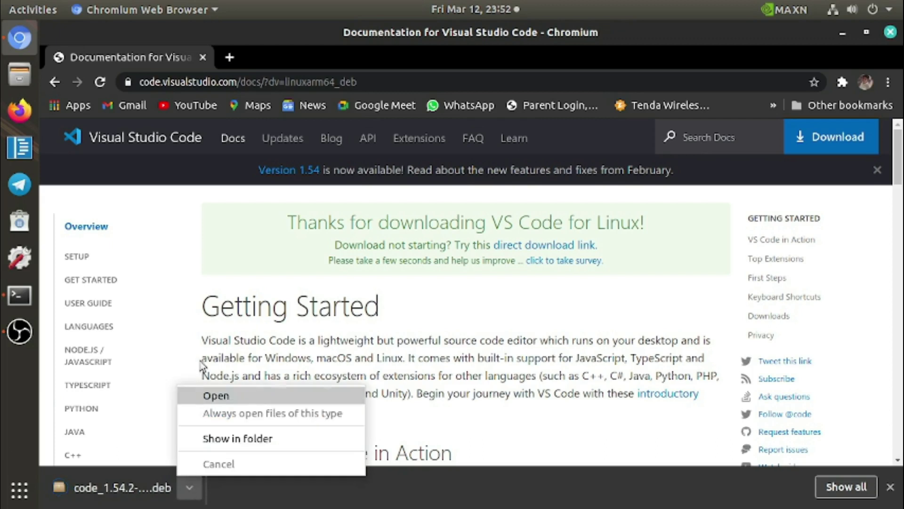
{"action": "left_click", "coordinate": [228, 399]}
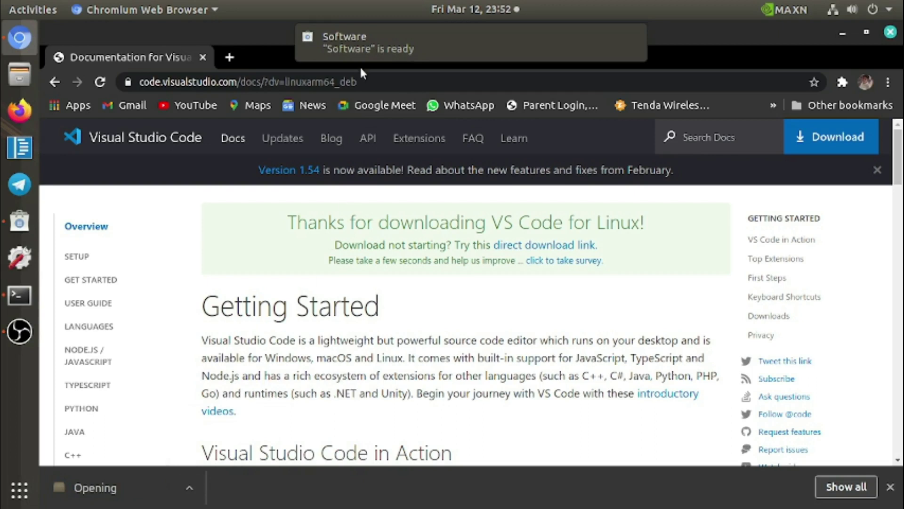
{"action": "left_click", "coordinate": [372, 44]}
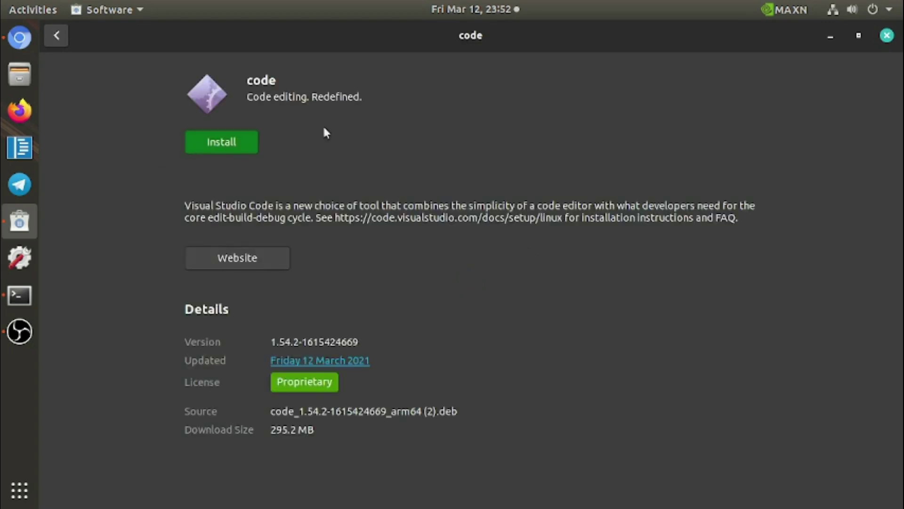
Install the code package, authorizing with the account password
{"action": "left_click", "coordinate": [229, 144]}
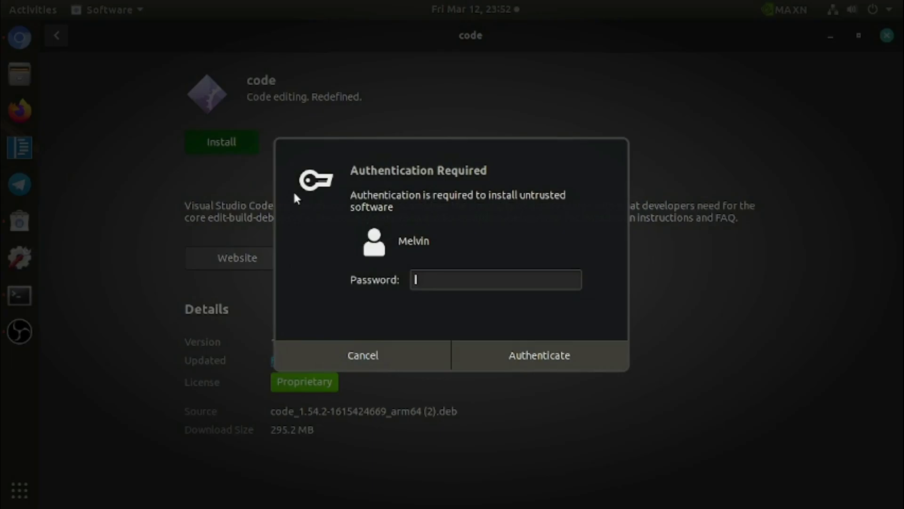
{"action": "type", "text": "*********"}
{"action": "key", "text": "Return"}
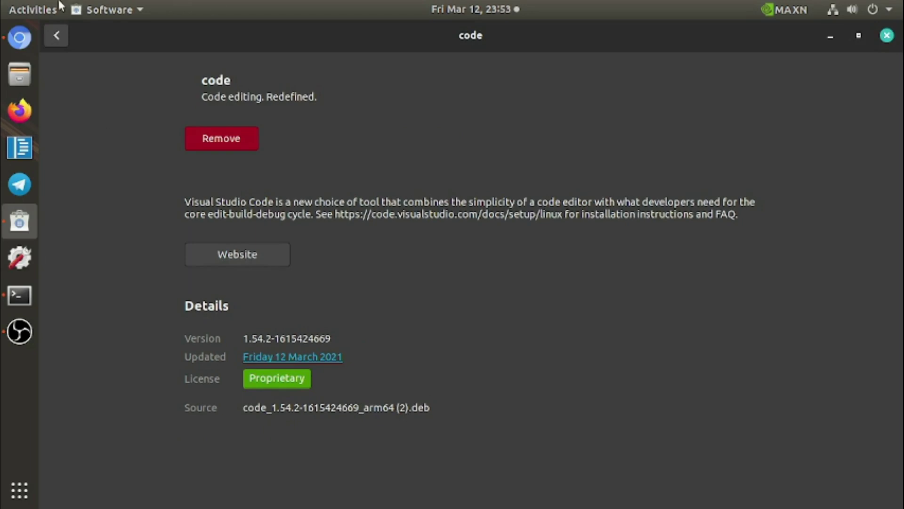
Close Ubuntu Software and launch Visual Studio Code by searching 'vis' in Activities
{"action": "left_click", "coordinate": [887, 36]}
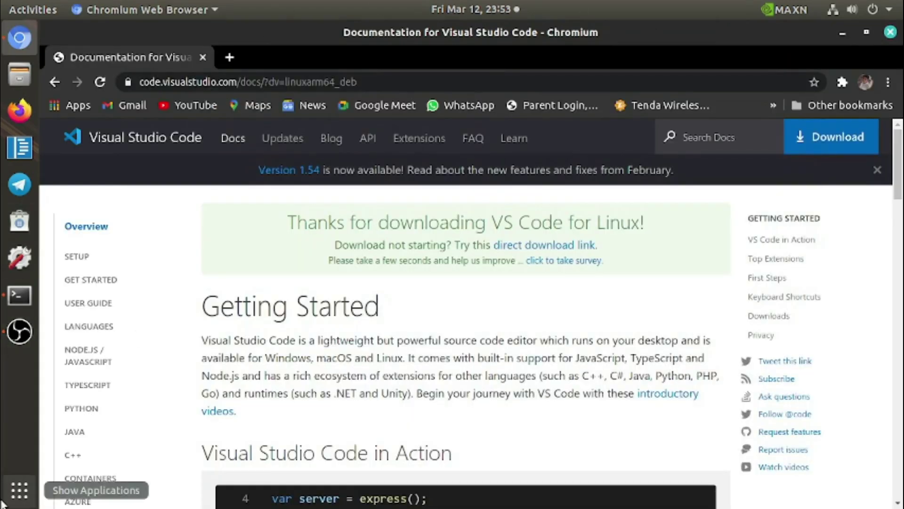
{"action": "key", "text": "super+a"}
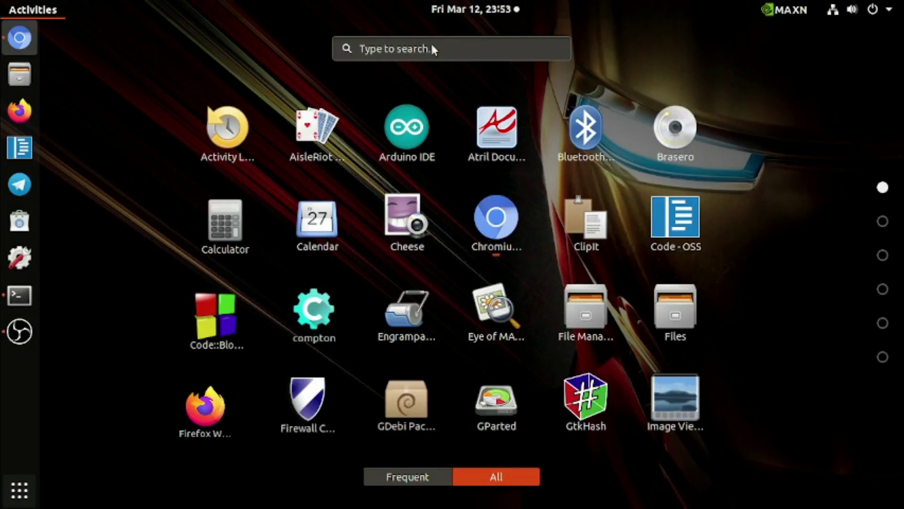
{"action": "type", "text": "vis"}
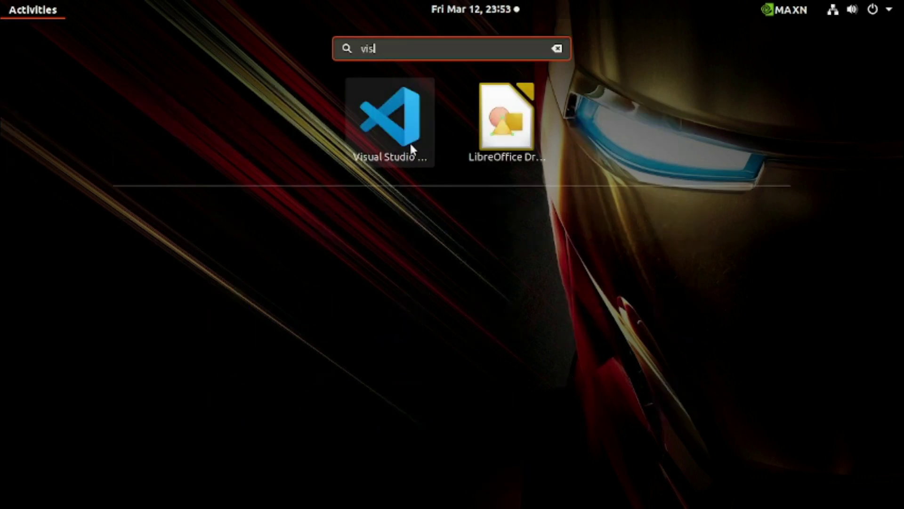
{"action": "left_click", "coordinate": [409, 141]}
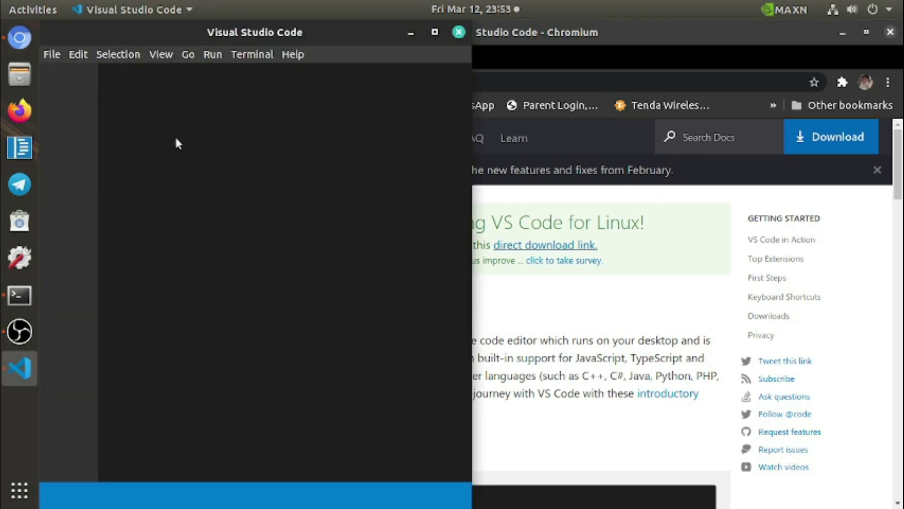
Maximize and restore the VS Code window, scrolling through its Welcome page with the GPIO folder
{"action": "left_click_drag", "start_coordinate": [333, 22], "coordinate": [391, 3]}
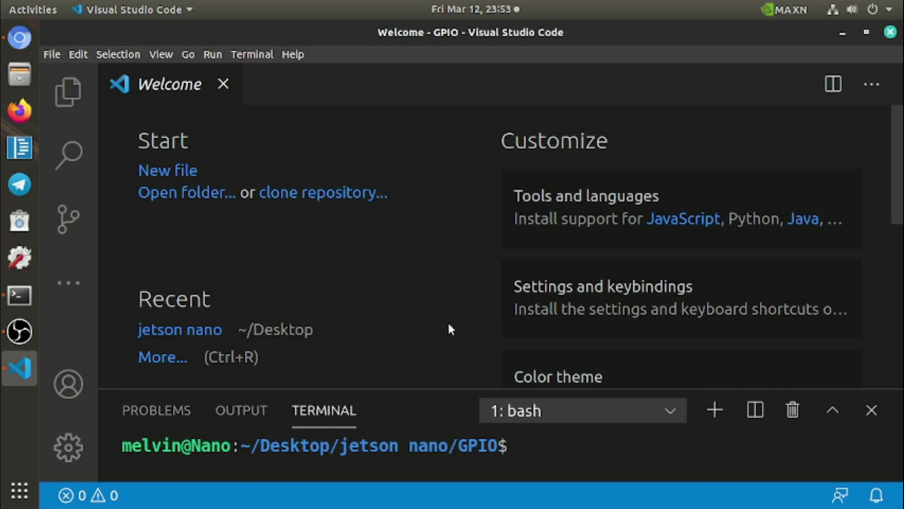
{"action": "left_click_drag", "start_coordinate": [586, 29], "coordinate": [389, 1]}
{"action": "scroll", "coordinate": [473, 352], "scroll_direction": "down", "scroll_amount": 5}
{"action": "scroll", "coordinate": [488, 278], "scroll_direction": "up", "scroll_amount": 4}
{"action": "scroll", "coordinate": [563, 288], "scroll_direction": "up", "scroll_amount": 2}
Minimize VS Code and return from the VS Code home page to the thanks-for-downloading page
{"action": "left_click", "coordinate": [838, 32]}
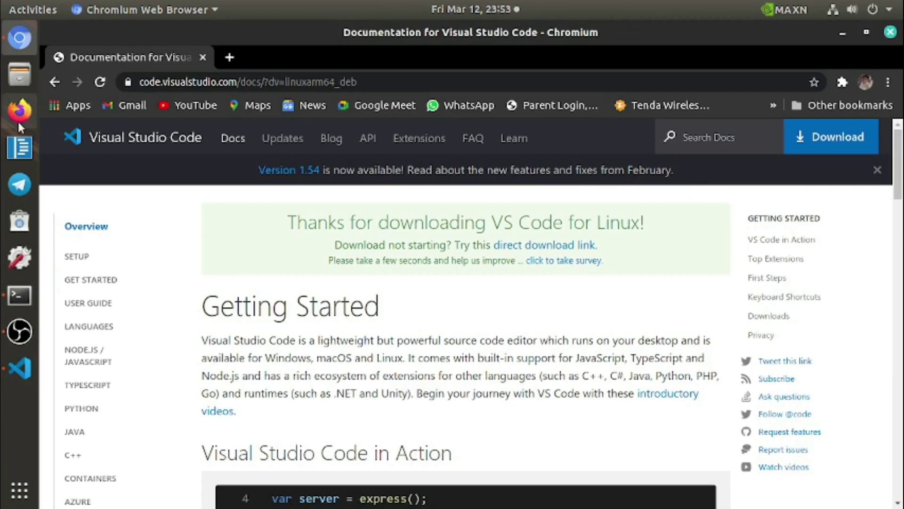
{"action": "left_click", "coordinate": [90, 142]}
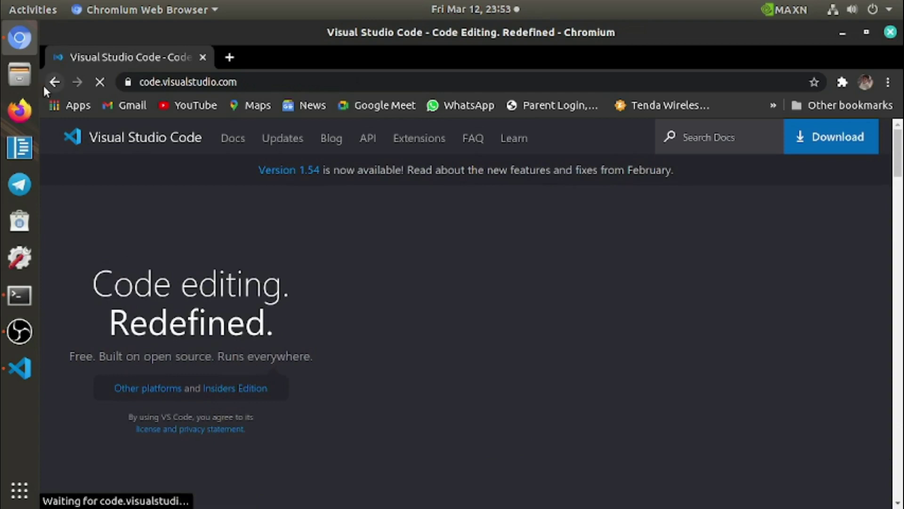
{"action": "left_click", "coordinate": [53, 82]}
{"action": "scroll", "coordinate": [393, 353], "scroll_direction": "down", "scroll_amount": 10}
Cancel the duplicate VS Code download and dismiss the downloads bar
{"action": "left_click", "coordinate": [185, 478]}
{"action": "left_click", "coordinate": [217, 463]}
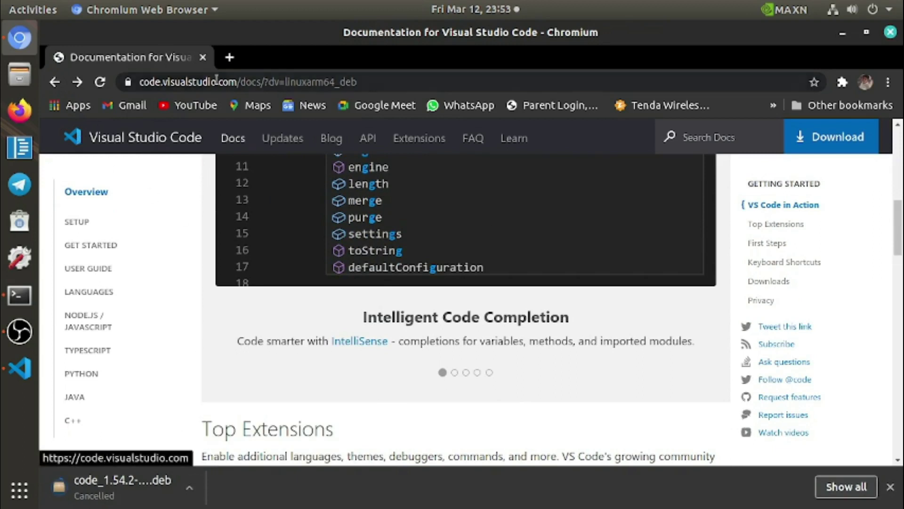
{"action": "scroll", "coordinate": [463, 304], "scroll_direction": "up", "scroll_amount": 3}
{"action": "scroll", "coordinate": [463, 304], "scroll_direction": "up", "scroll_amount": 7}
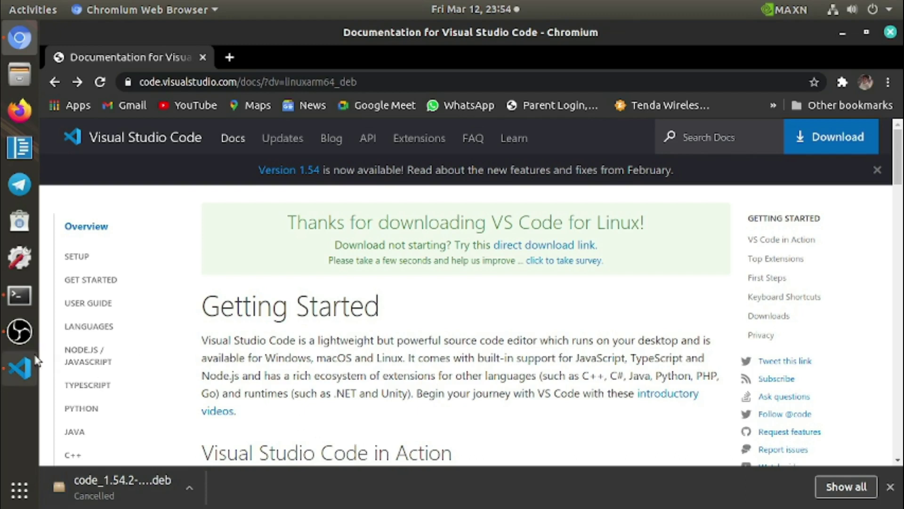
{"action": "left_click", "coordinate": [891, 487]}
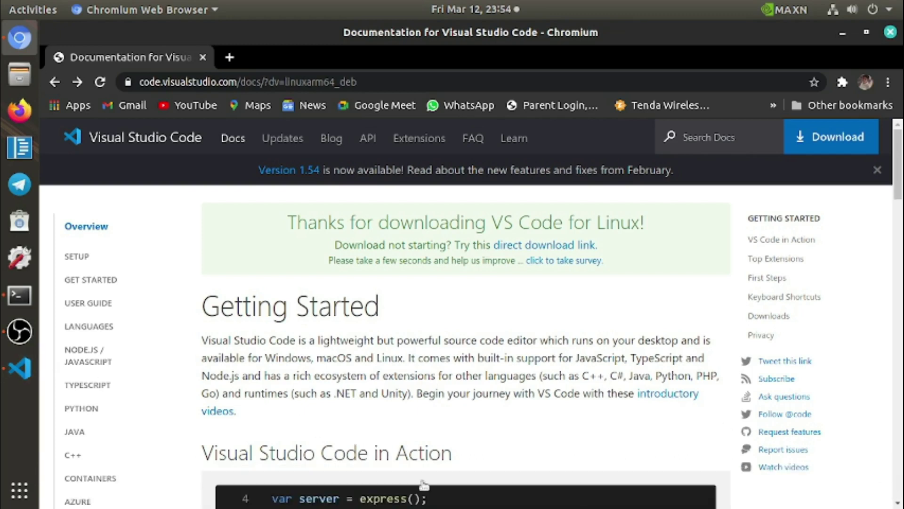